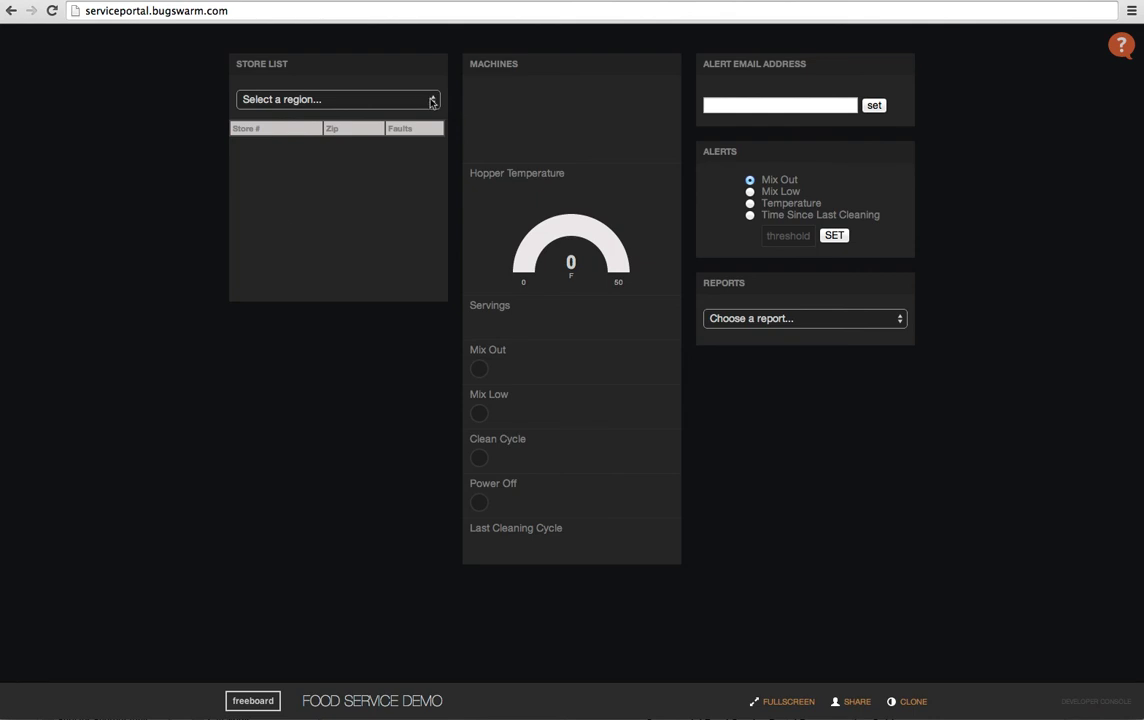
Filter the store list from ALL to the NORTH region, then load Store 1111's machines
left_click(430, 99)
left_click(414, 113)
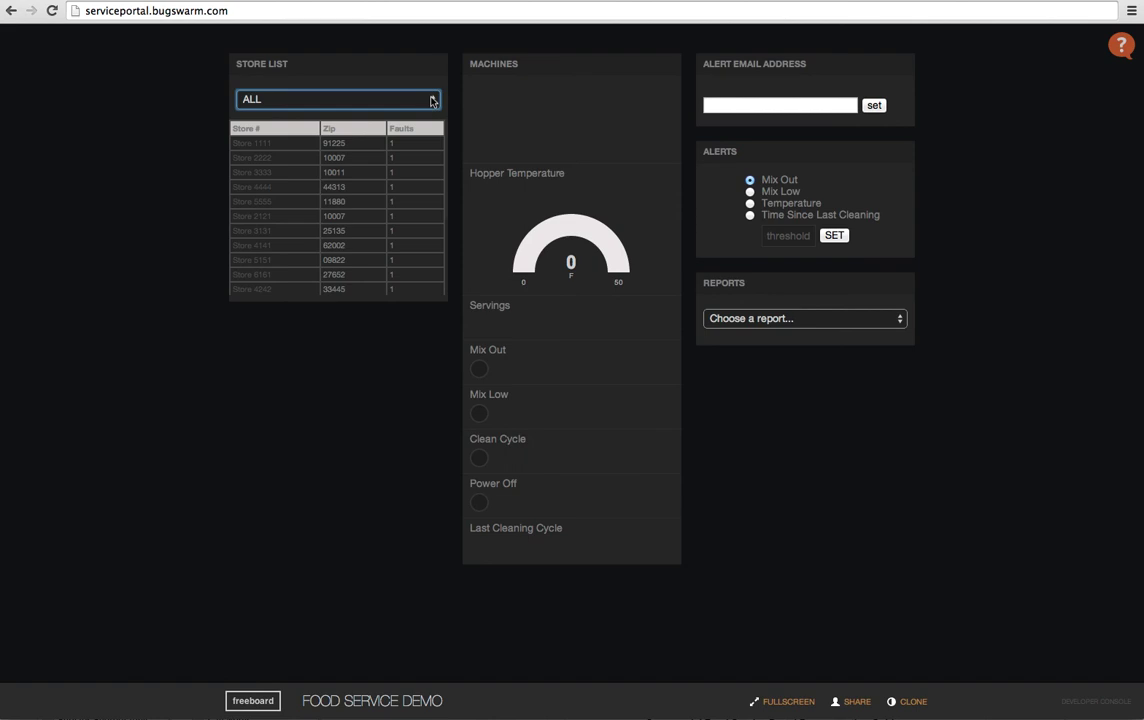
left_click(432, 101)
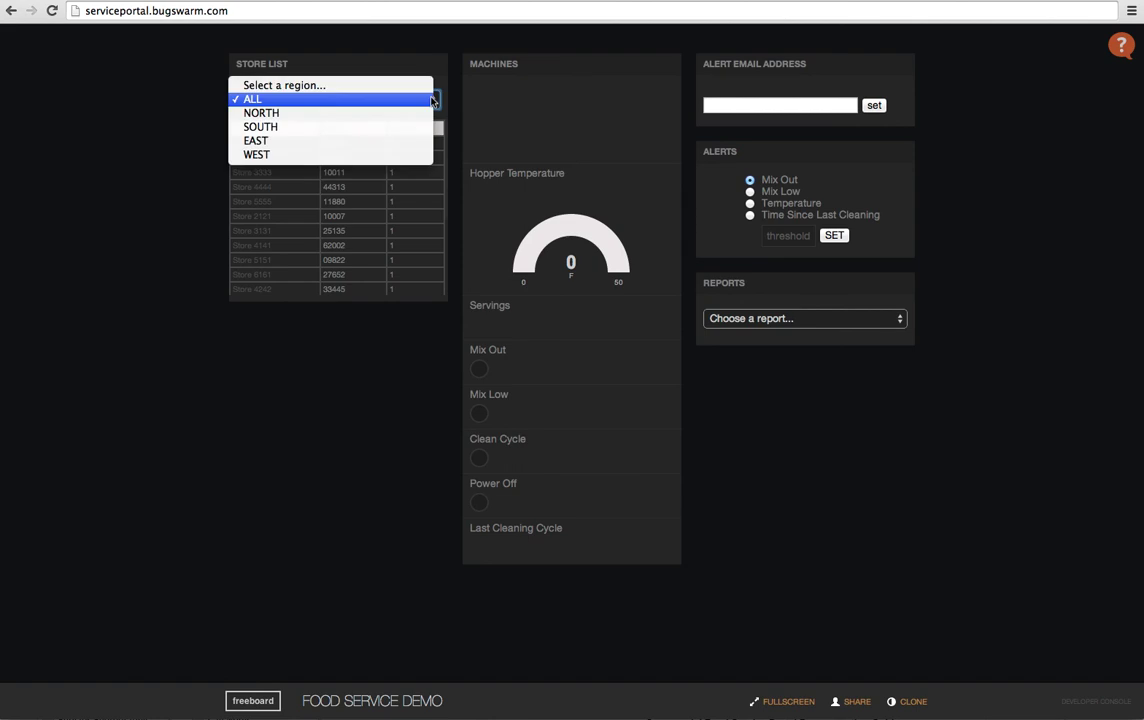
left_click(365, 113)
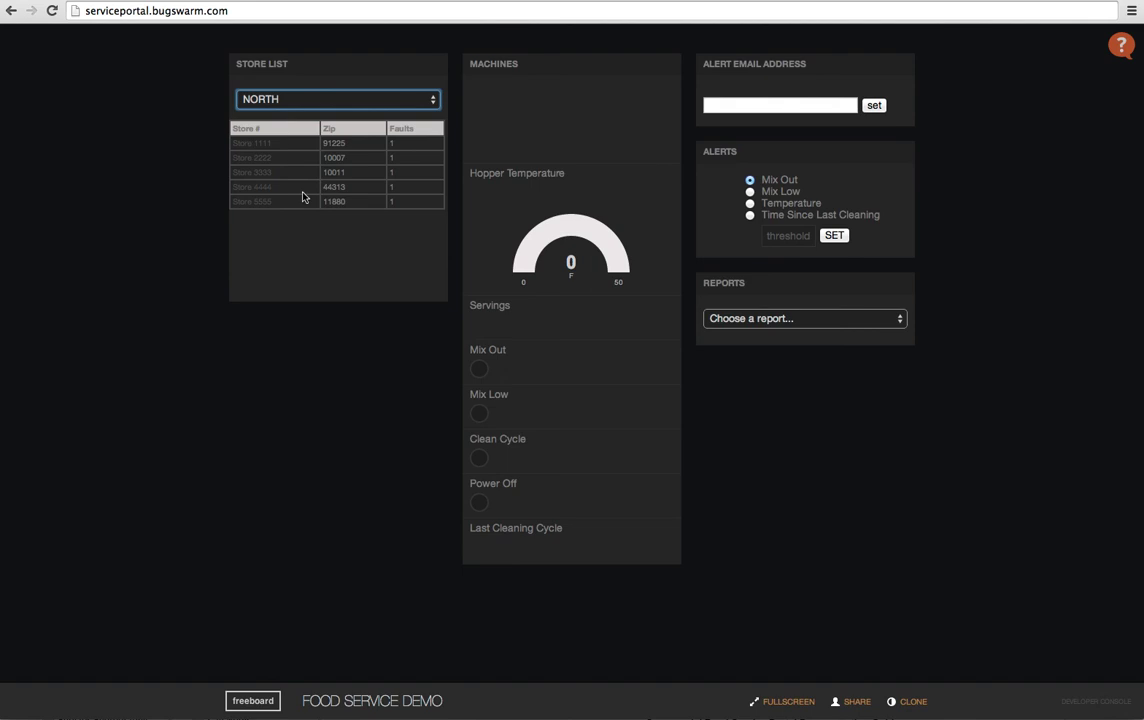
left_click(264, 145)
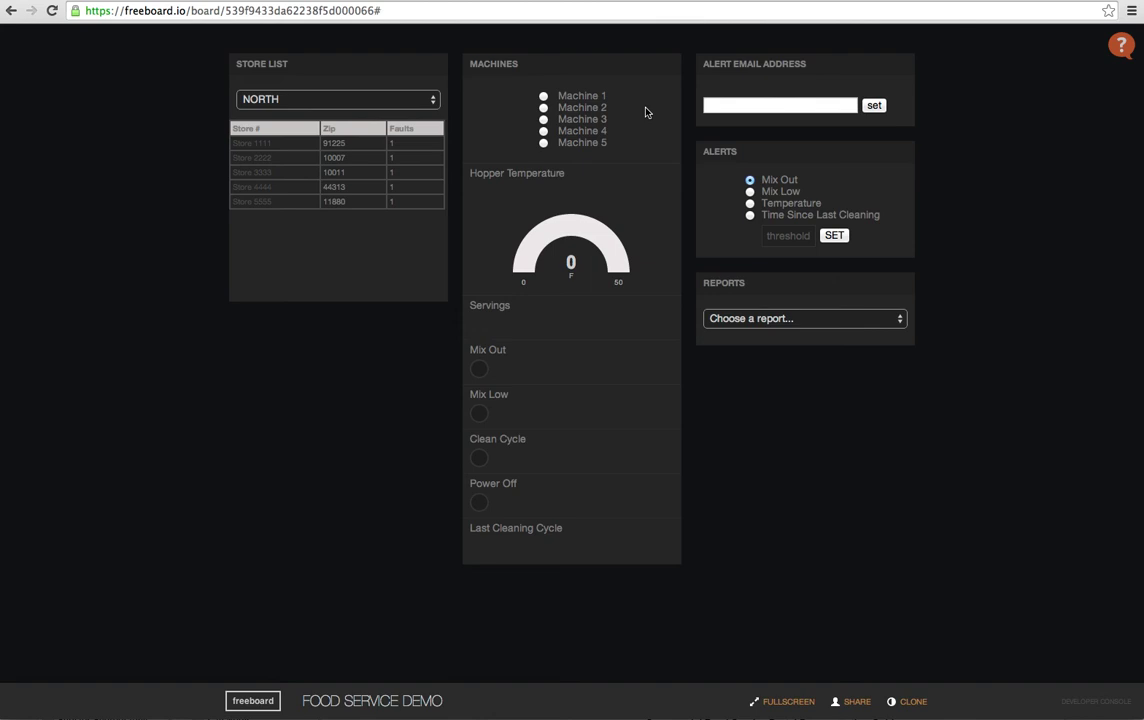
Select Machine 5 to show its 13°F hopper temperature, 97 servings and last cleaning time
left_click(544, 143)
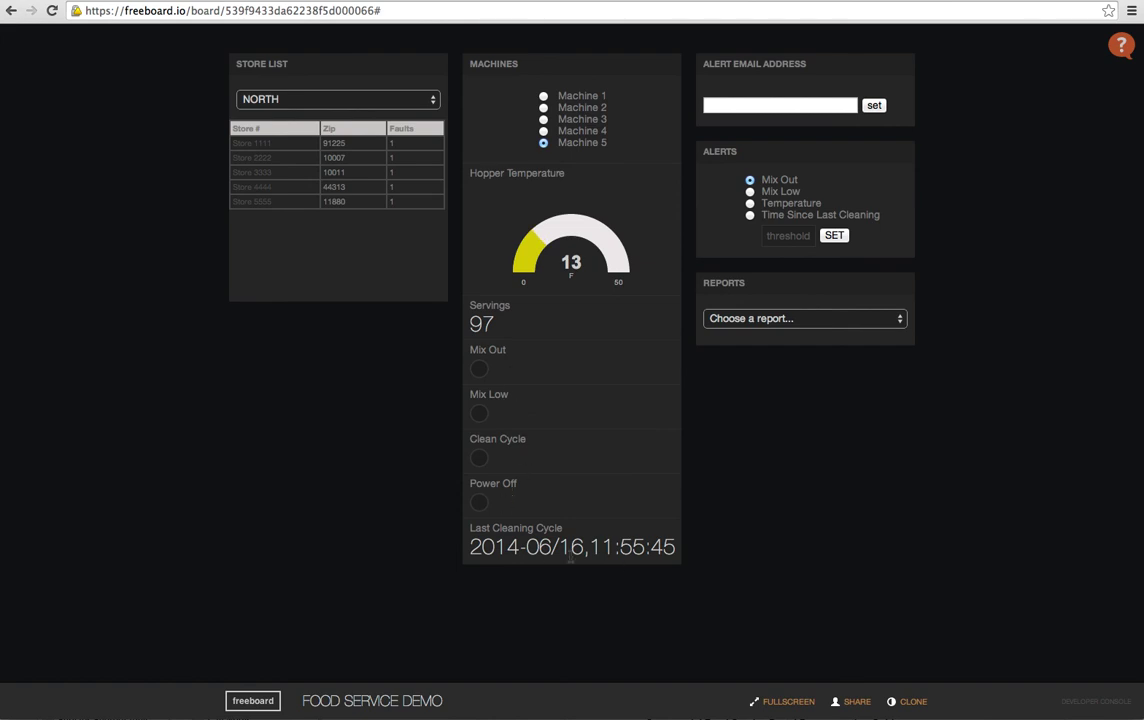
Switch to Machine 1, showing 100 servings and the lit Mix Out fault
left_click(543, 96)
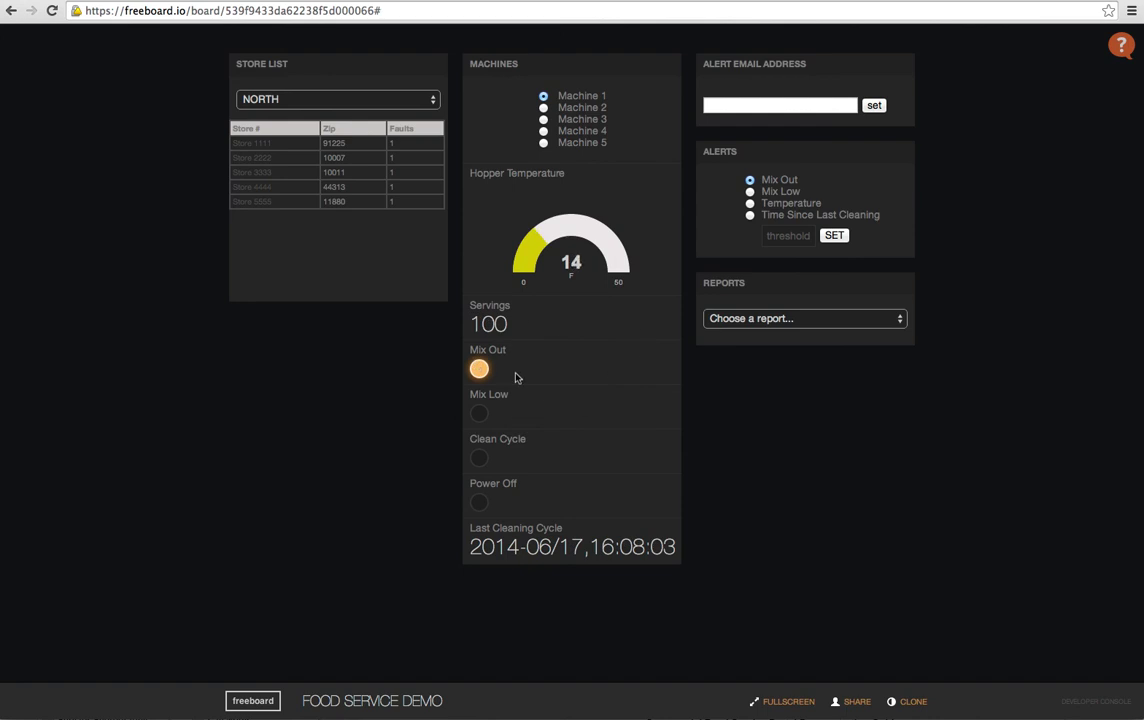
left_click(781, 104)
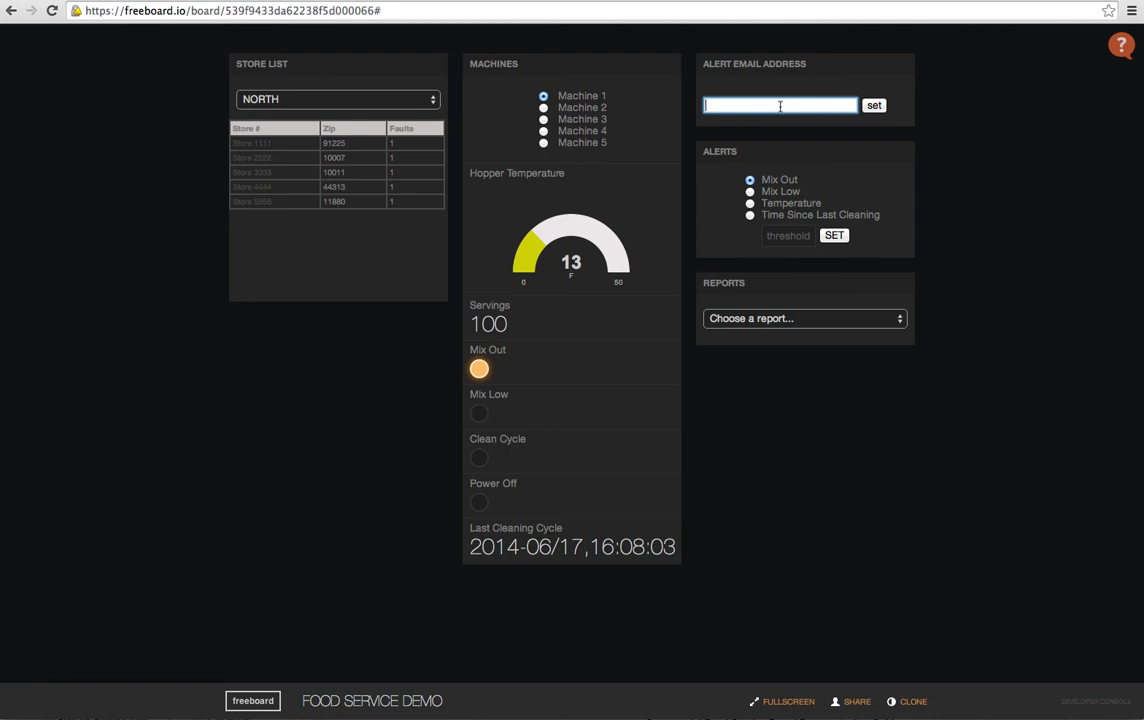
left_click(875, 106)
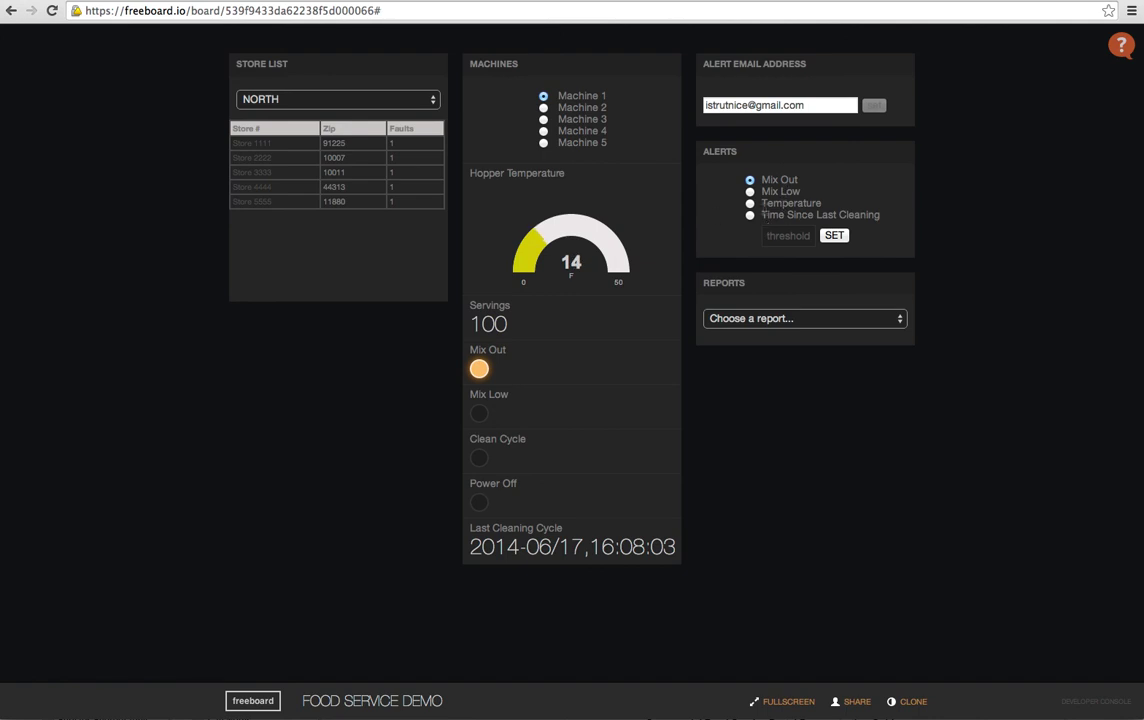
left_click(751, 204)
Apply an alert threshold of 32 with Mix Out as the alert type
left_click(775, 237)
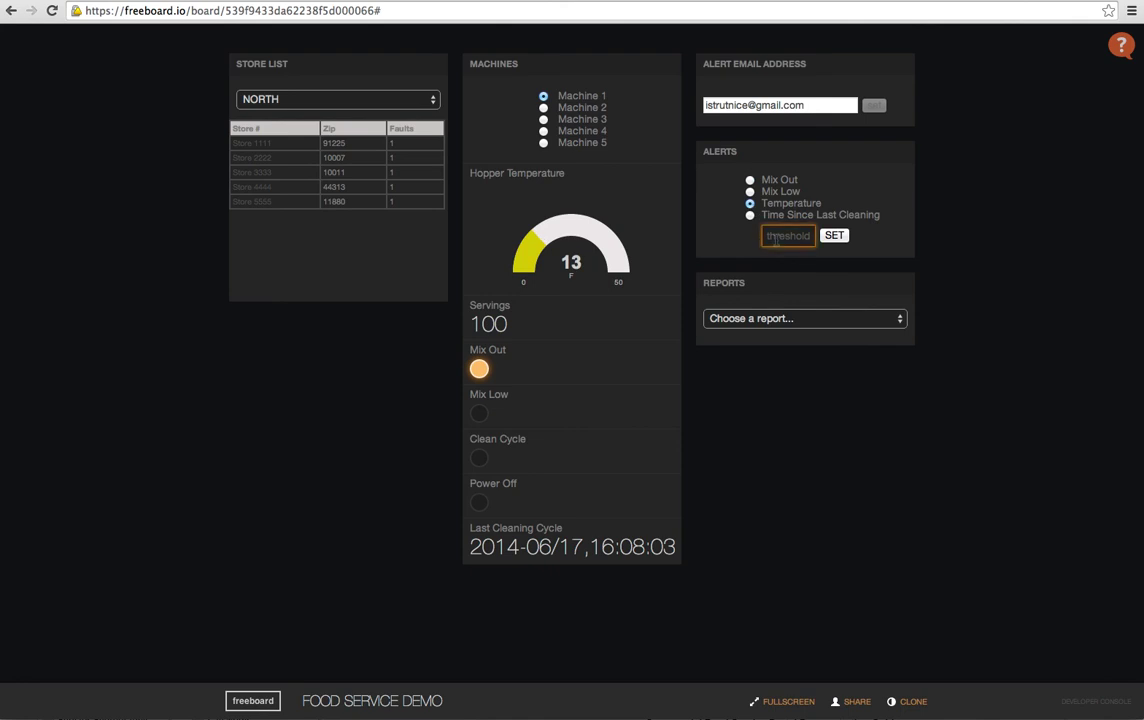
type("32")
left_click(751, 181)
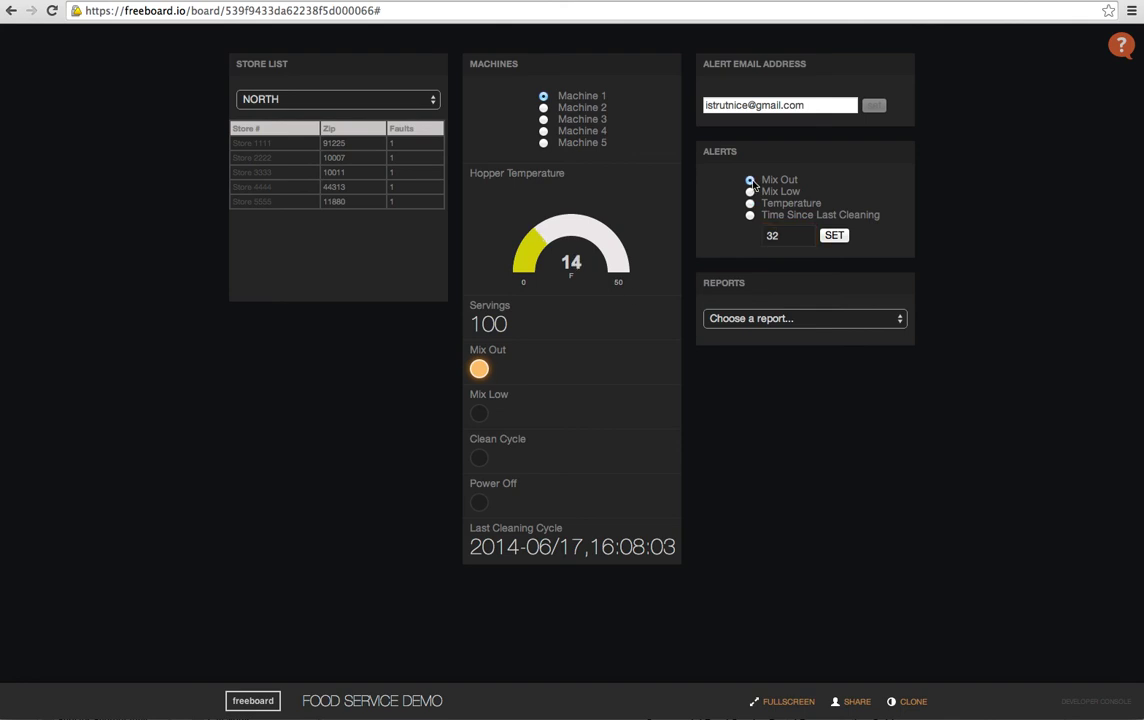
left_click(837, 237)
Open and dismiss the Reports list, then drag along the browser's top bar
left_click(823, 324)
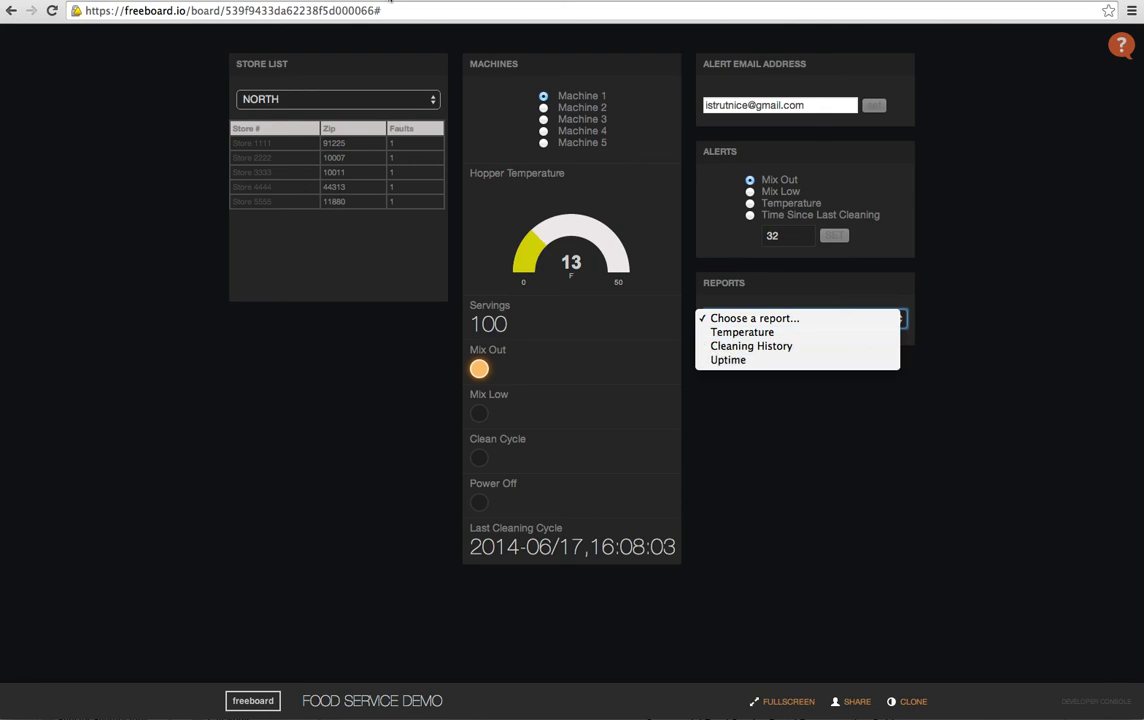
key("Escape")
left_click_drag(704, 64, 907, 66)
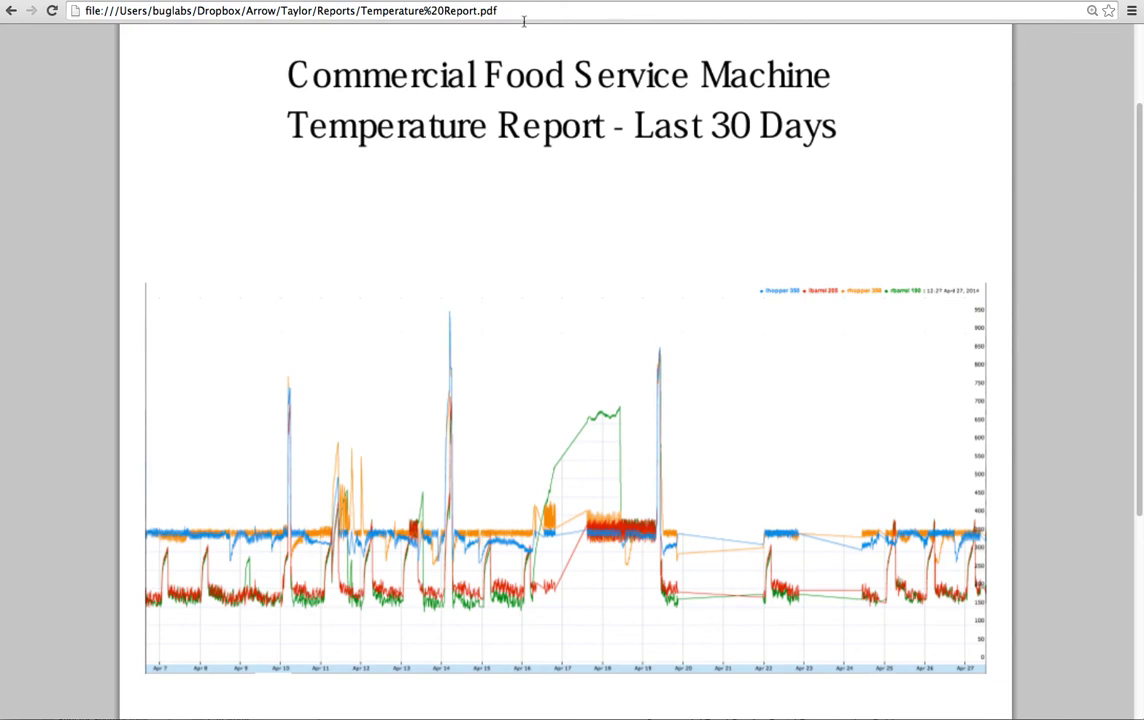
View the Uptime and Cleaning Report PDF tabs, then go back to the freeboard tab
left_click(500, 2)
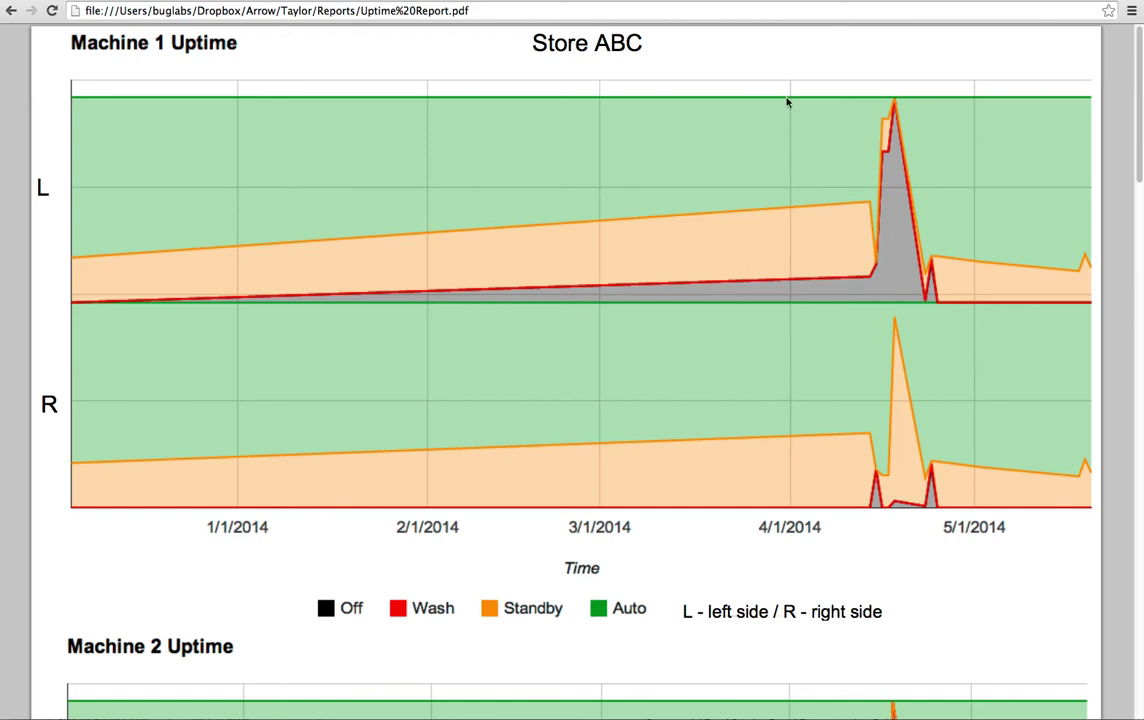
left_click(650, 3)
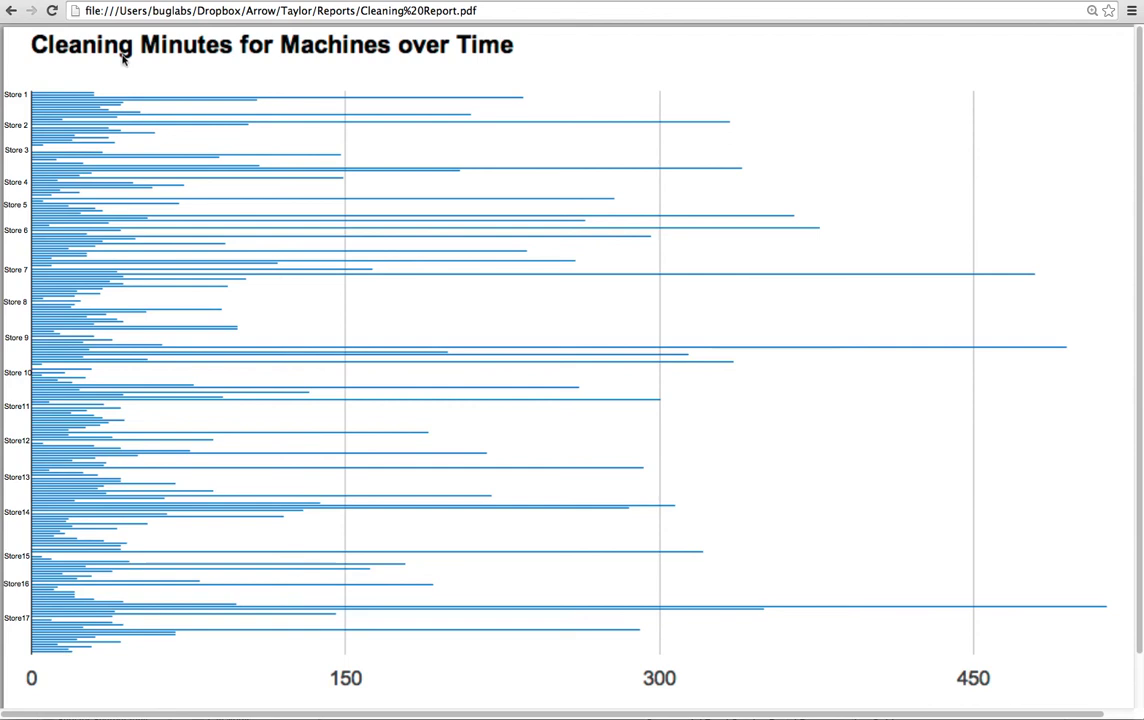
left_click(120, 3)
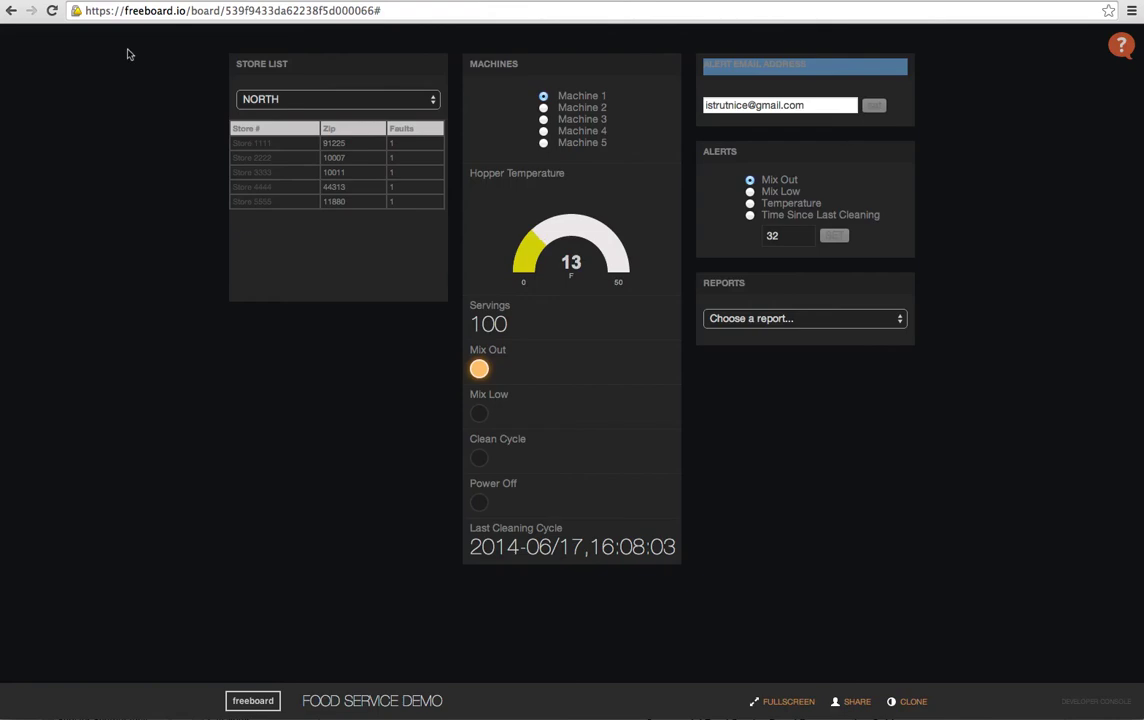